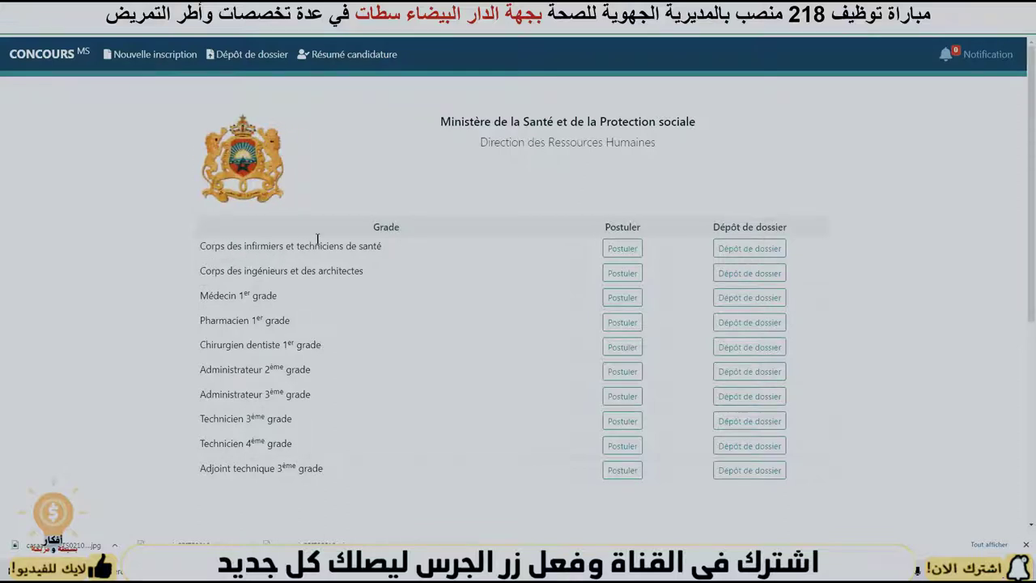
- Open the application form for the Corps des infirmiers et techniciens de santé and set the civility to M
left_click(628, 259)
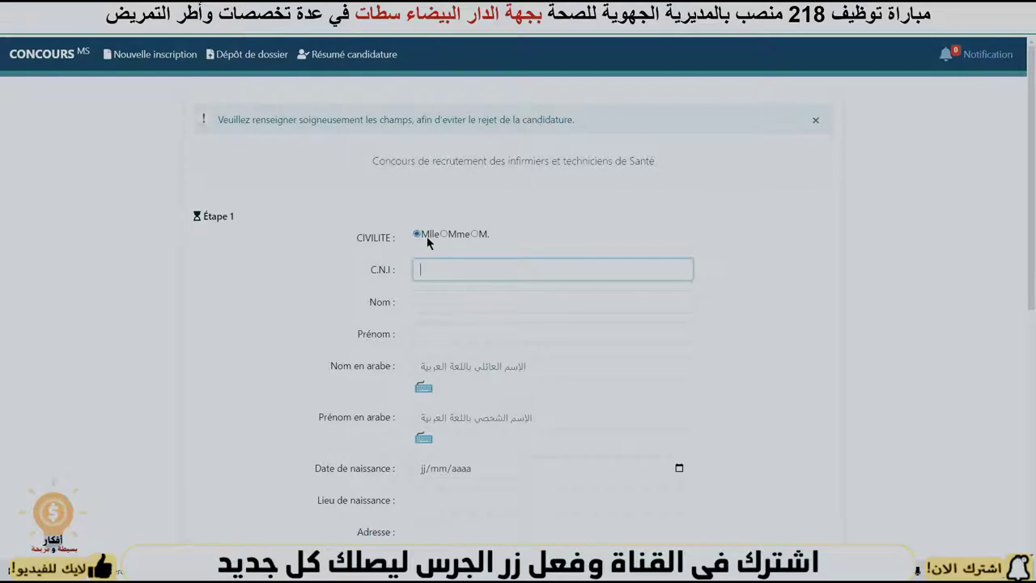
left_click(476, 235)
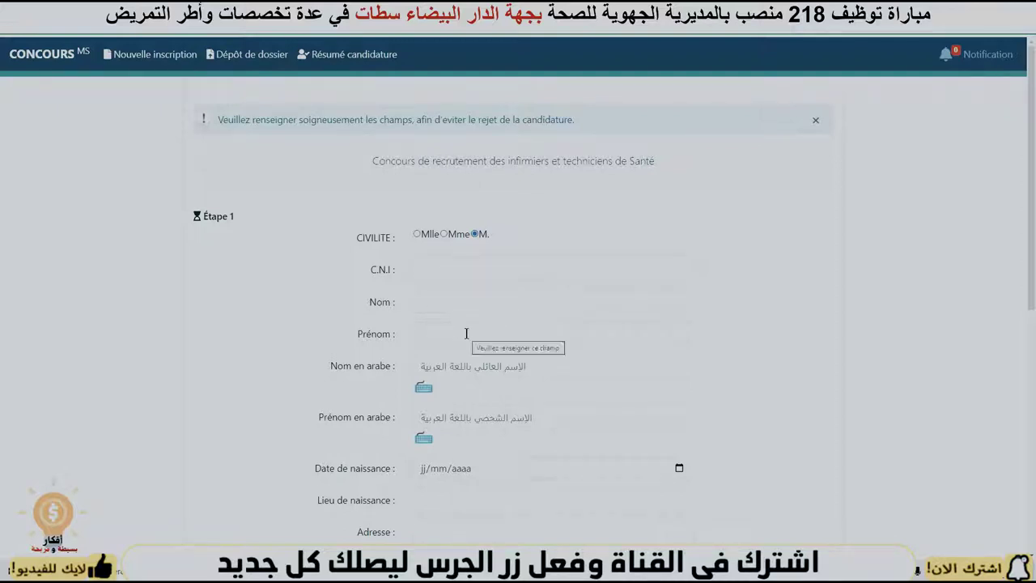
- Review the Étape 1 form from the identity and birth date fields through contact details to the Fonctionnaire question
scroll(411, 259, "down", 2)
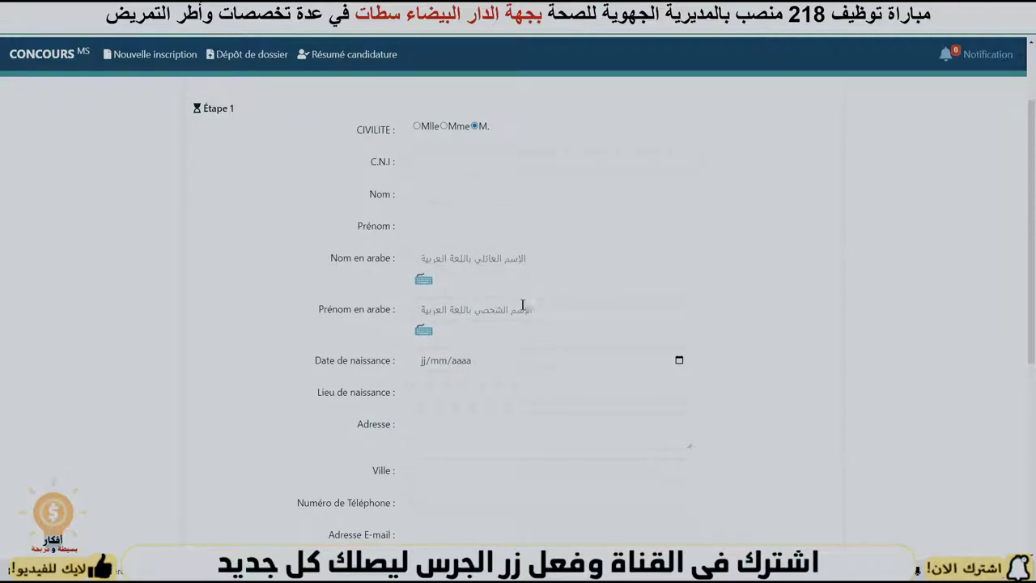
scroll(421, 310, "down", 1)
left_click(422, 307)
left_click(438, 308)
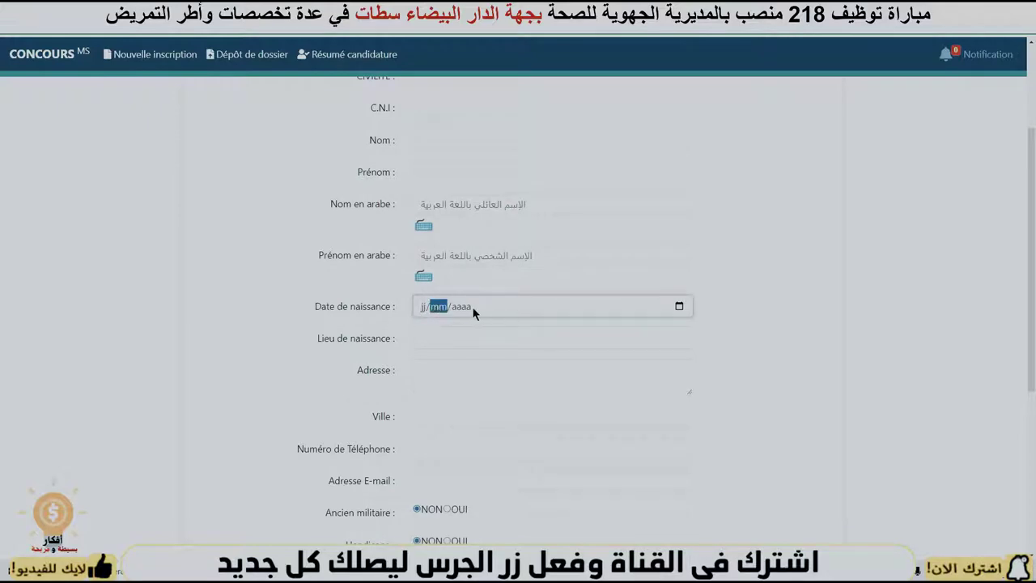
left_click(468, 308)
scroll(465, 312, "down", 1)
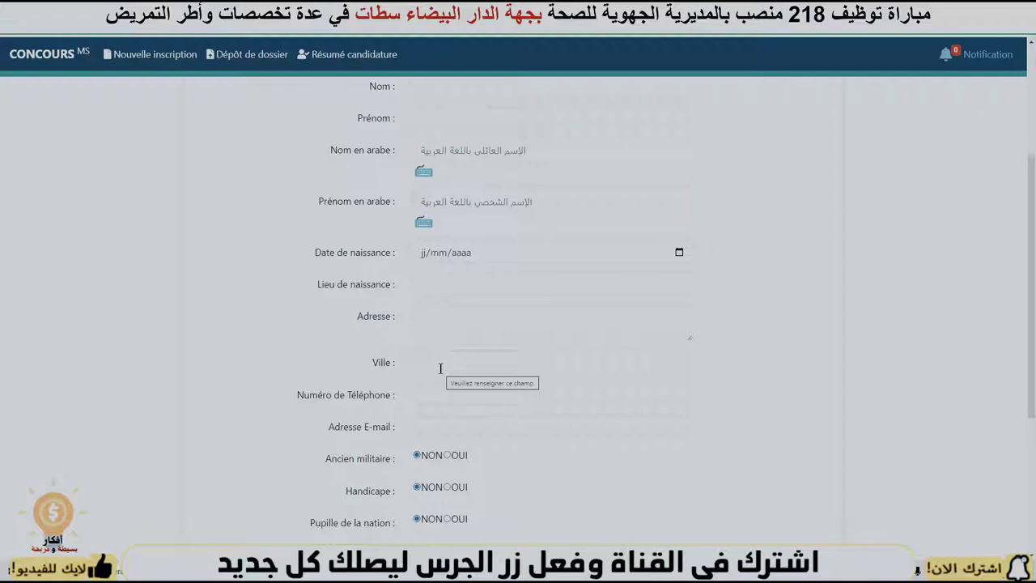
scroll(438, 340, "down", 1)
scroll(380, 307, "down", 1)
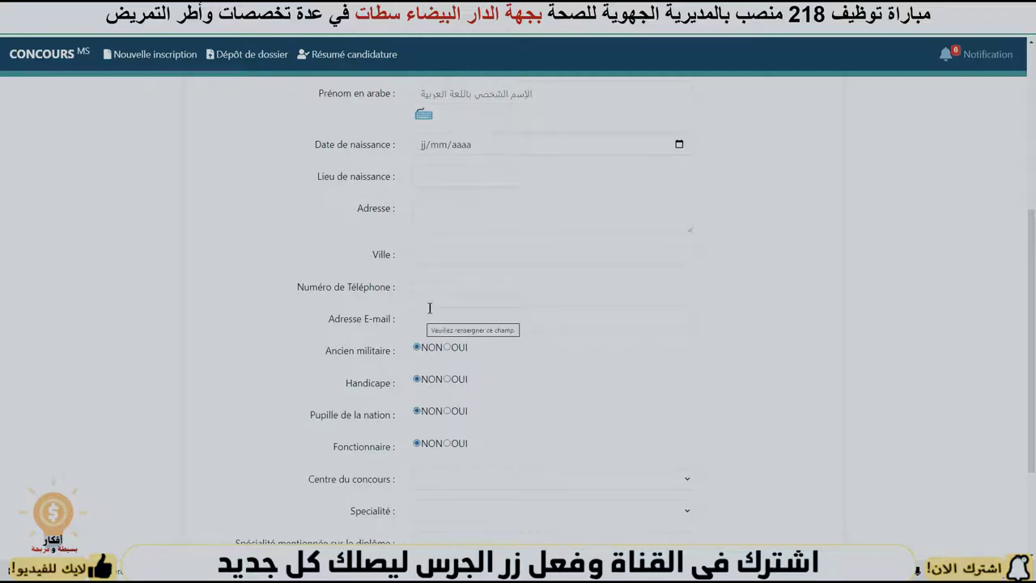
scroll(438, 287, "down", 2)
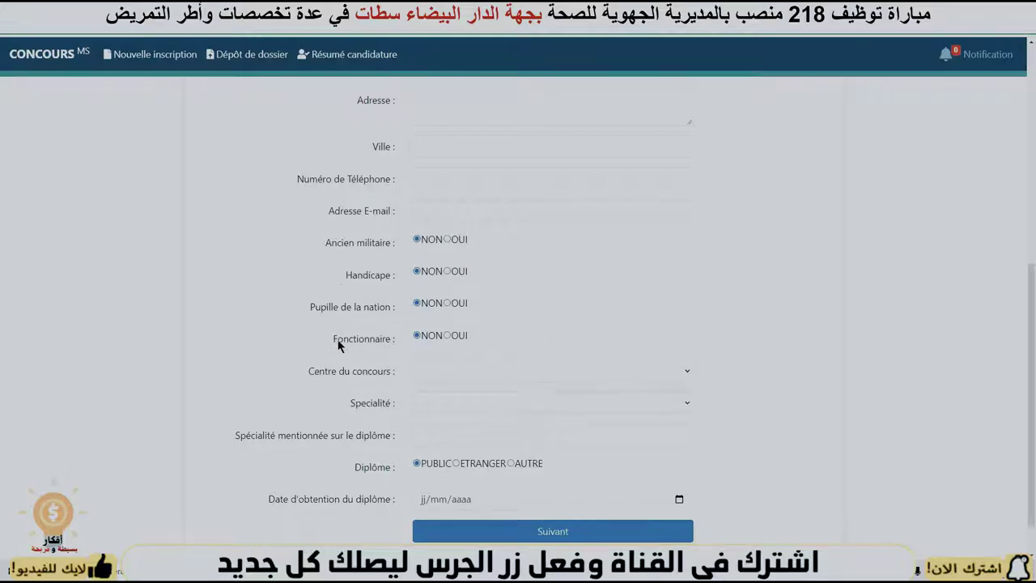
left_click(447, 335)
left_click(419, 335)
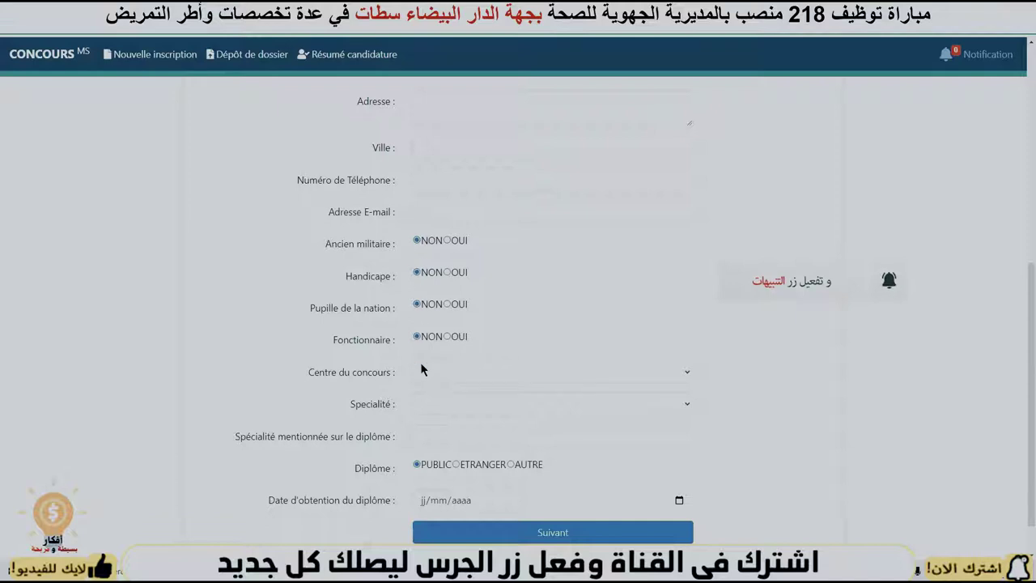
- Choose CASABLANCA-SETTAT as the competition centre
scroll(432, 323, "down", 1)
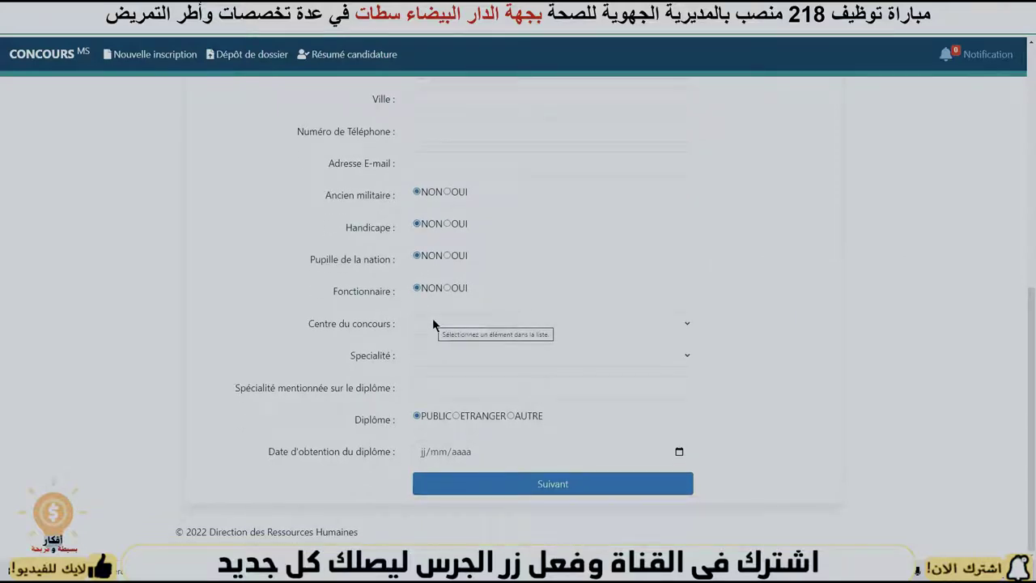
left_click(432, 322)
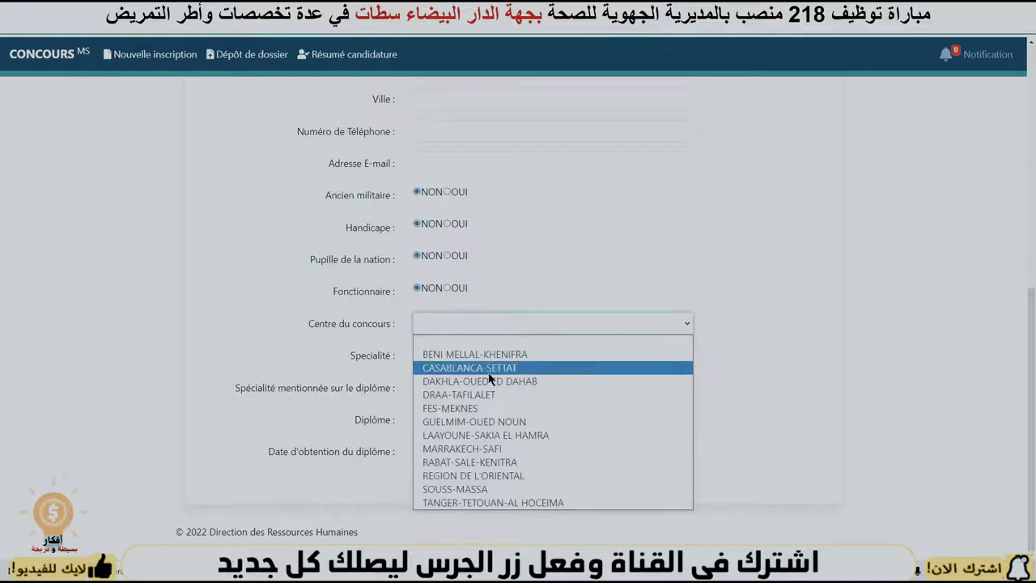
left_click(451, 371)
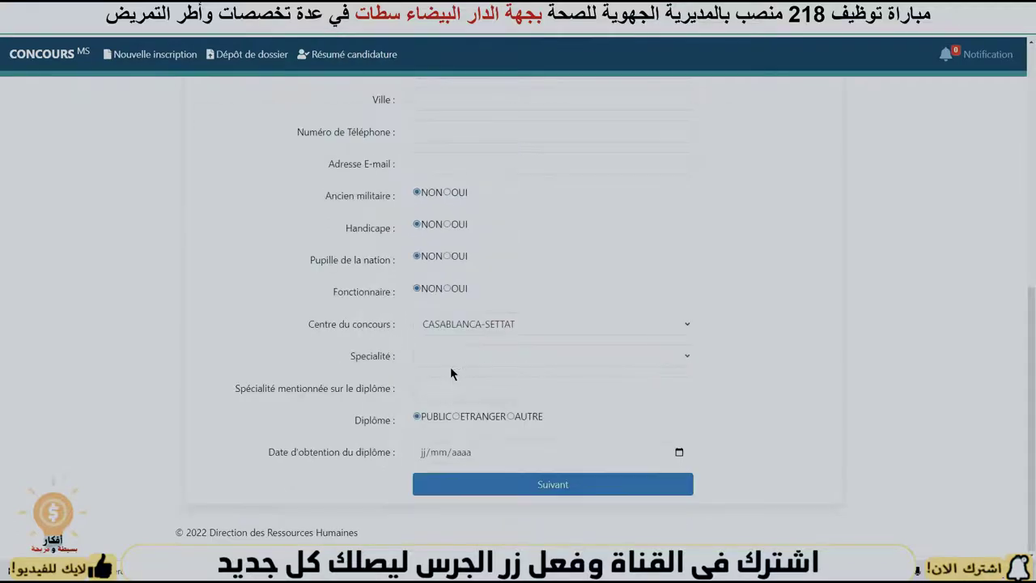
- Choose ORTHOPHONISTE as the speciality and enter ORTHOPHONISTE as the speciality mentioned on the diploma
left_click(451, 355)
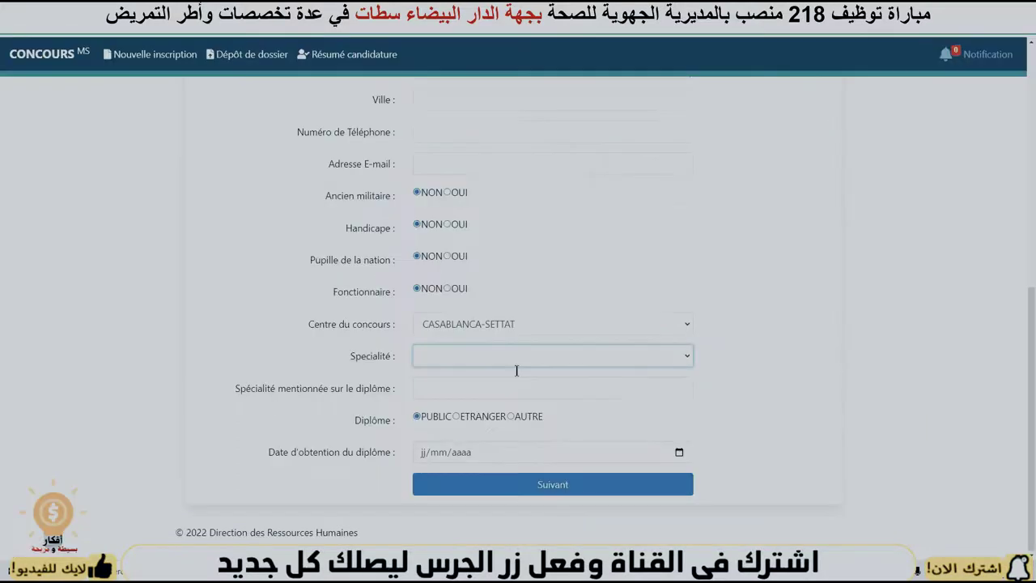
left_click(466, 358)
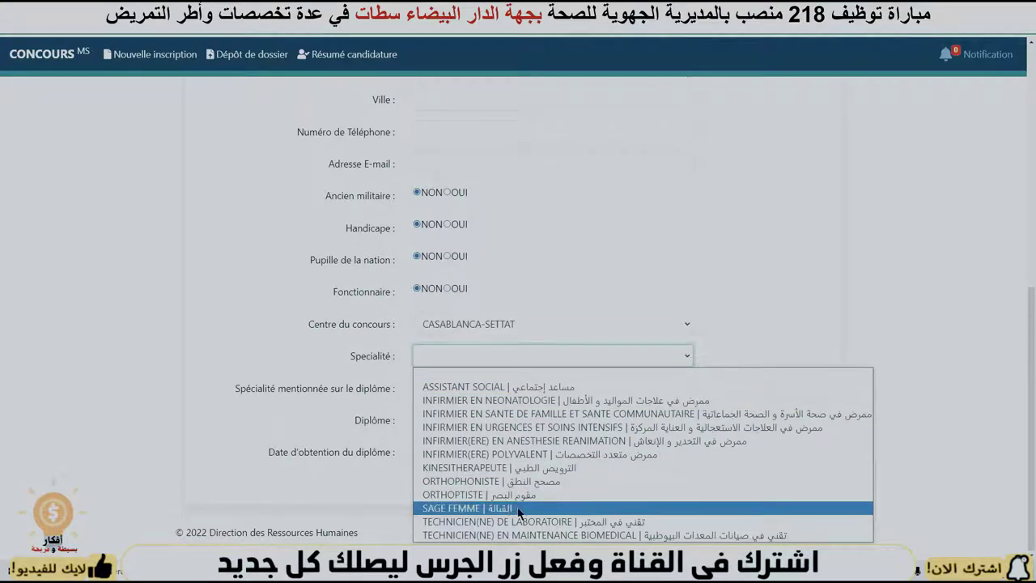
left_click(532, 482)
left_click(441, 389)
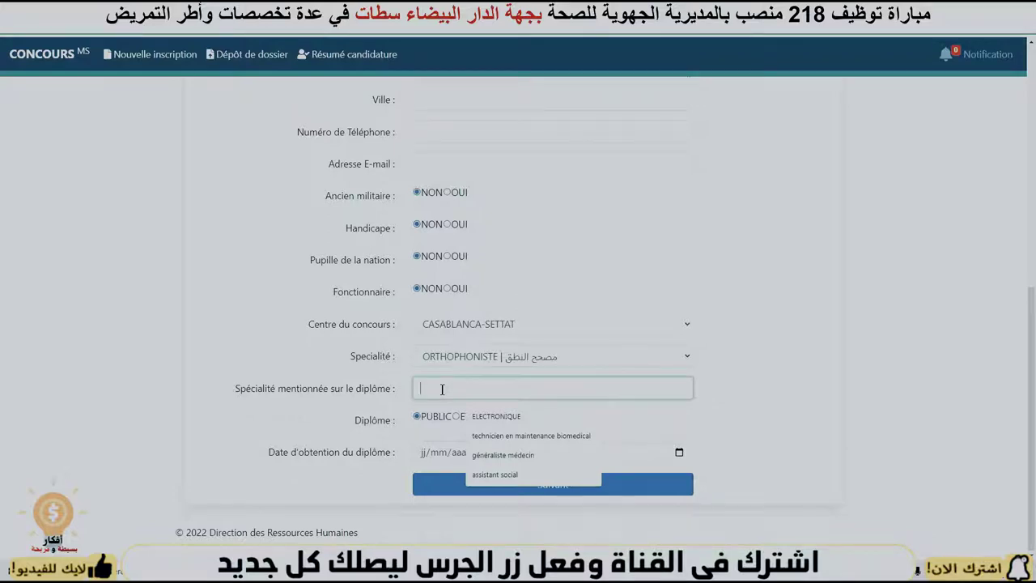
type("ORTHOPHONISTE")
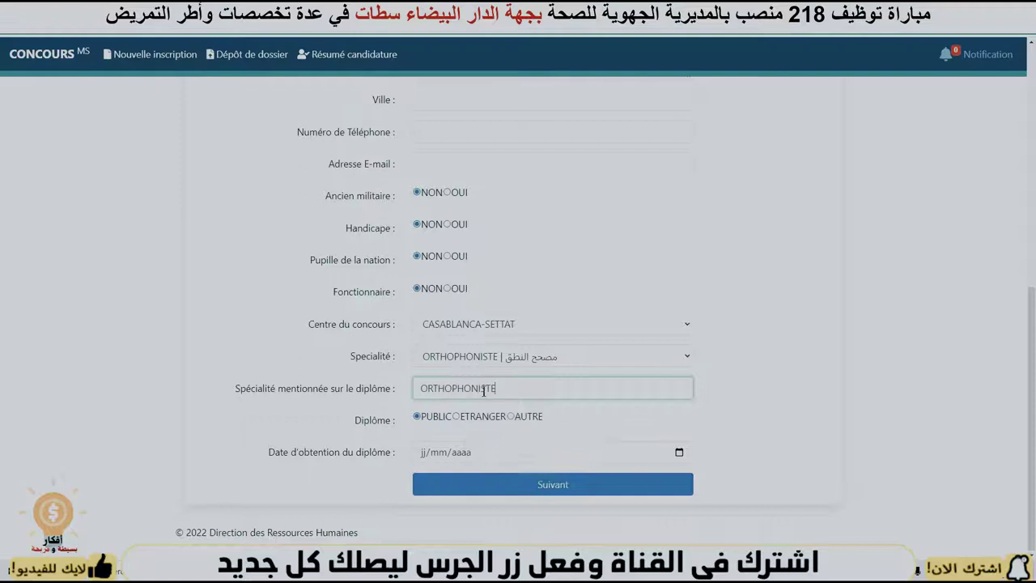
left_click_drag(498, 390, 394, 398)
left_click(361, 420)
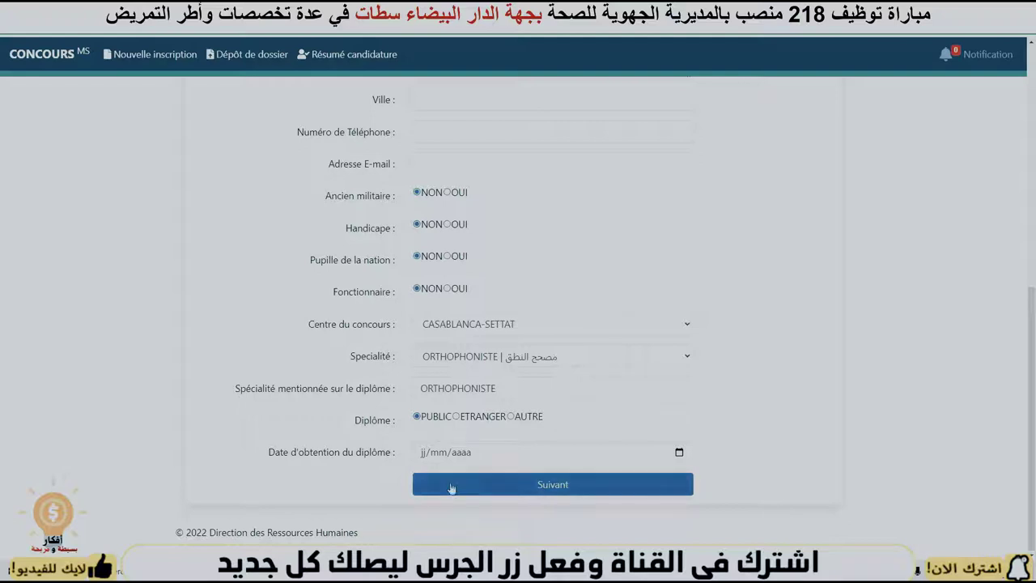
- Set the date the diploma was obtained to 01/12/2016 and submit Étape 1 of the form
left_click(422, 453)
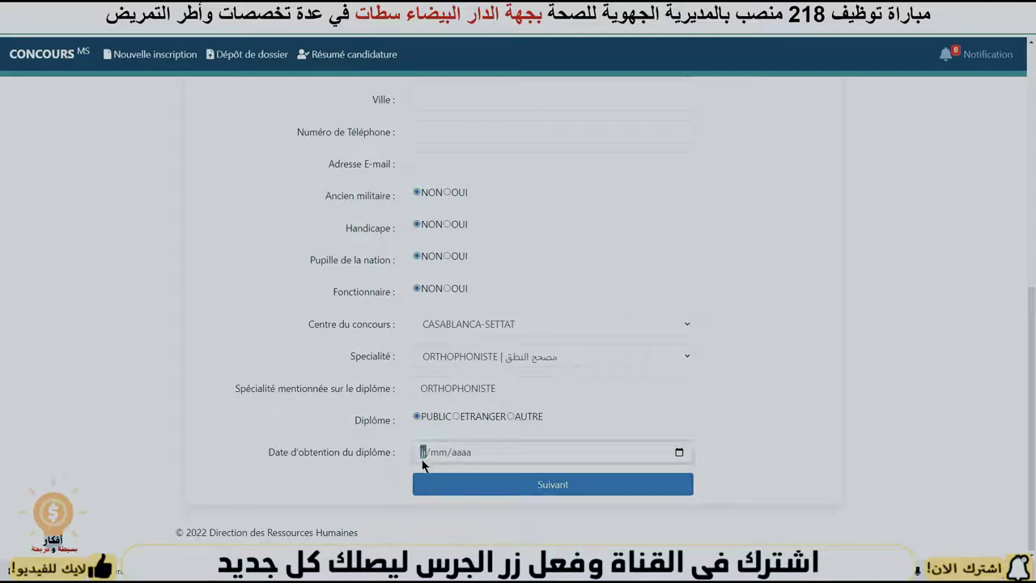
type("01/12/2016")
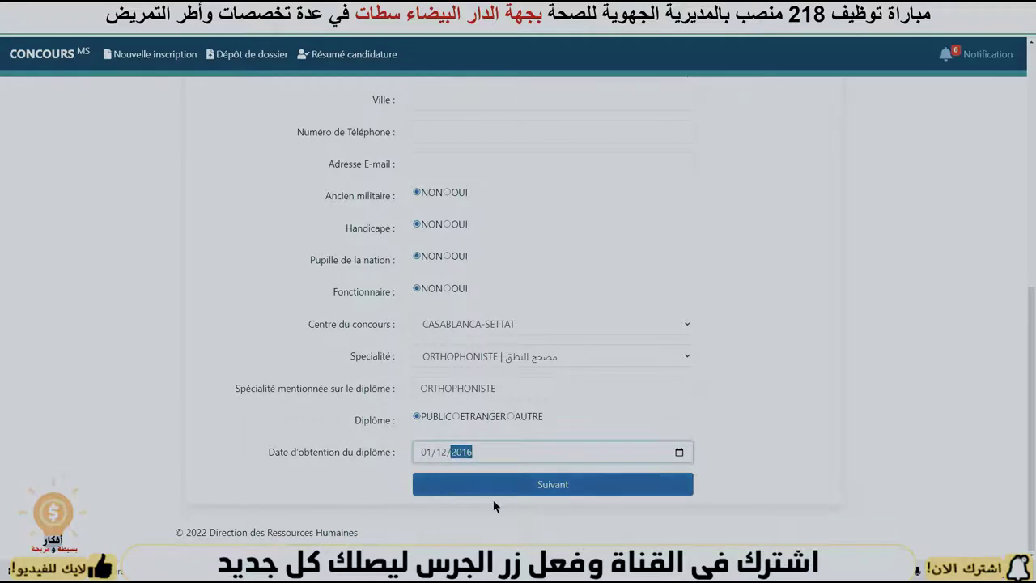
left_click(536, 484)
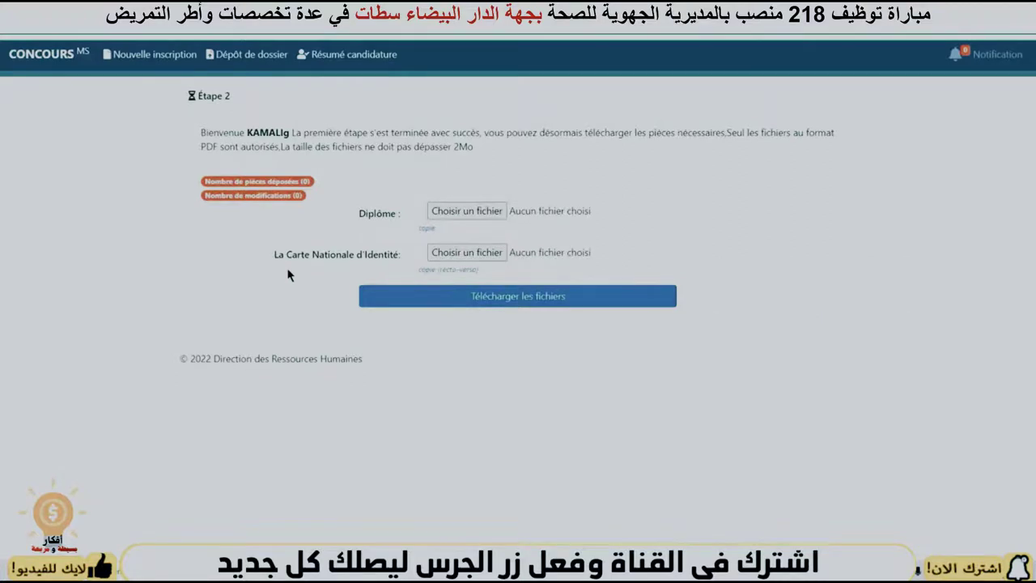
- Attach DIPLOM.pdf as the diploma copy
left_click(459, 213)
left_click(842, 171)
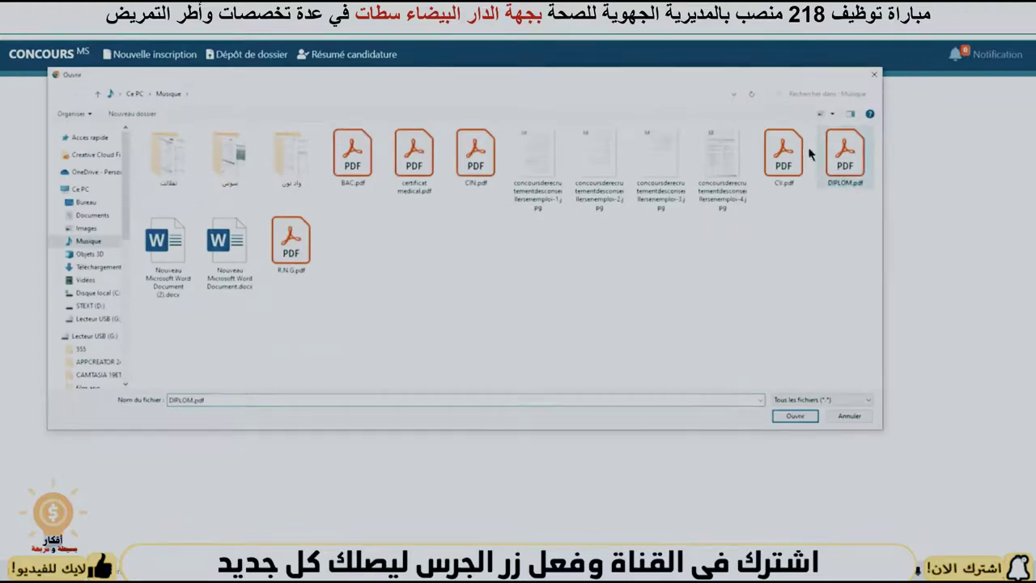
left_click(795, 416)
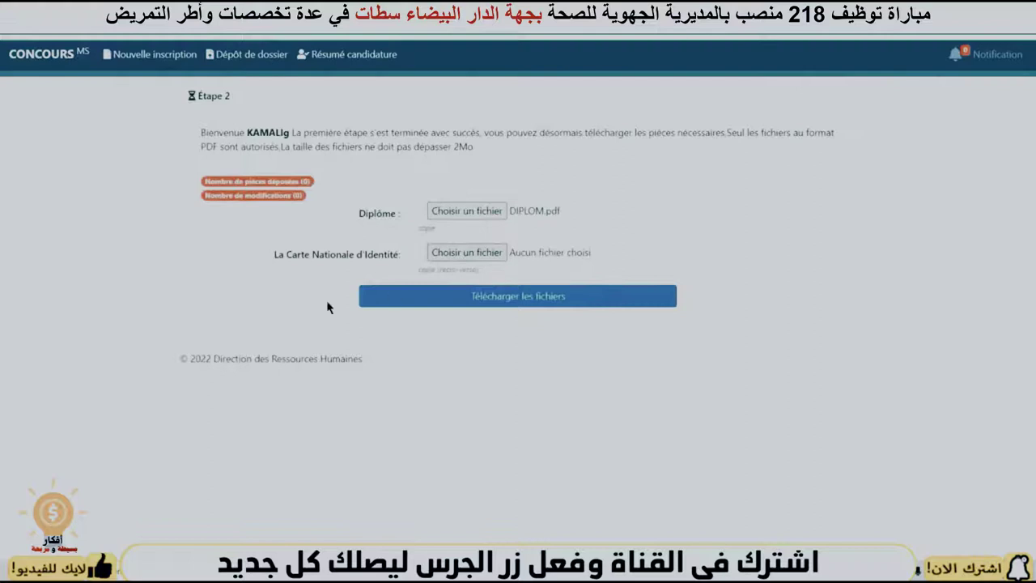
- Attach CIN.pdf as the national identity card copy and upload both files
left_click(473, 254)
left_click(473, 166)
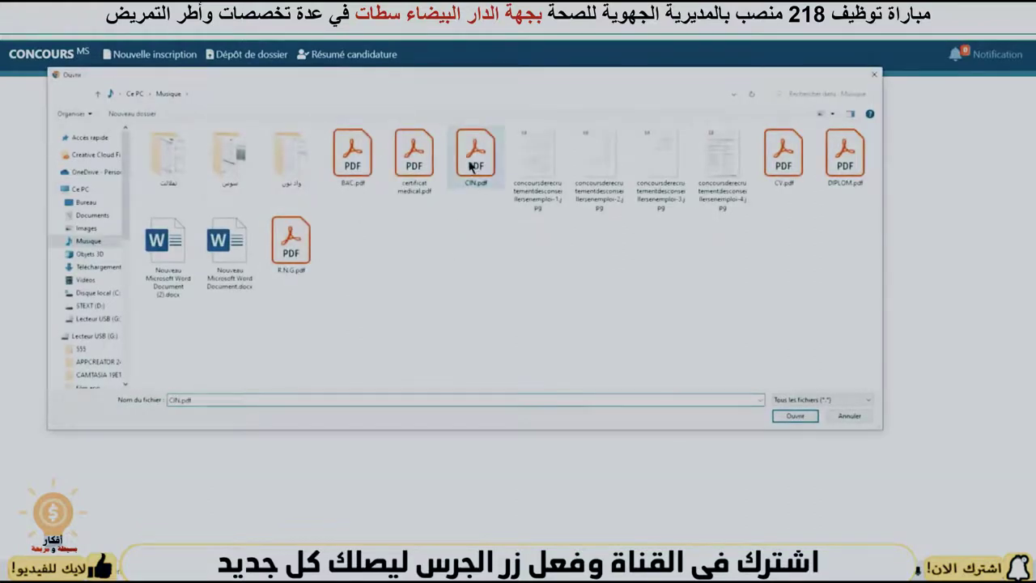
left_click(795, 417)
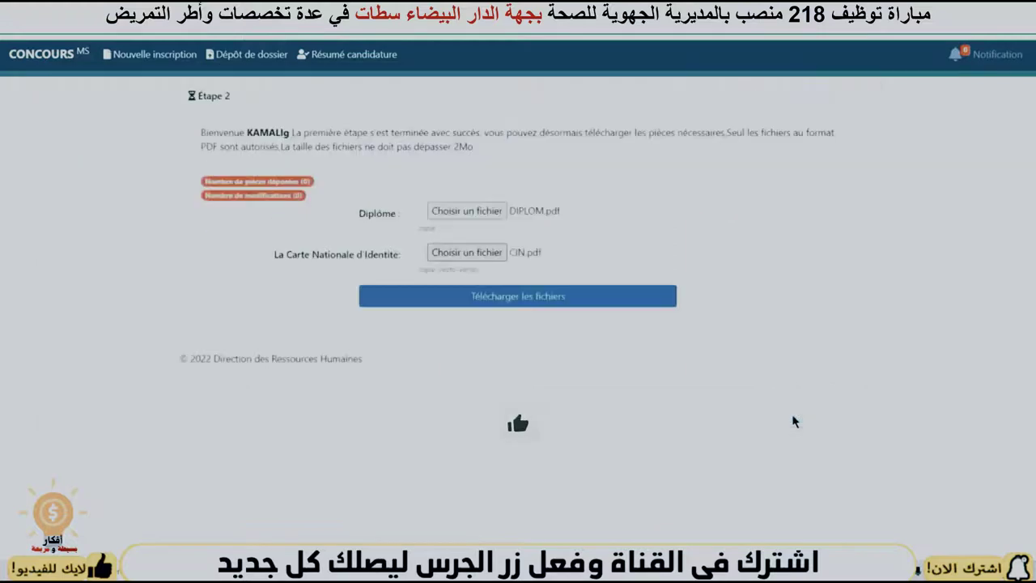
left_click(518, 296)
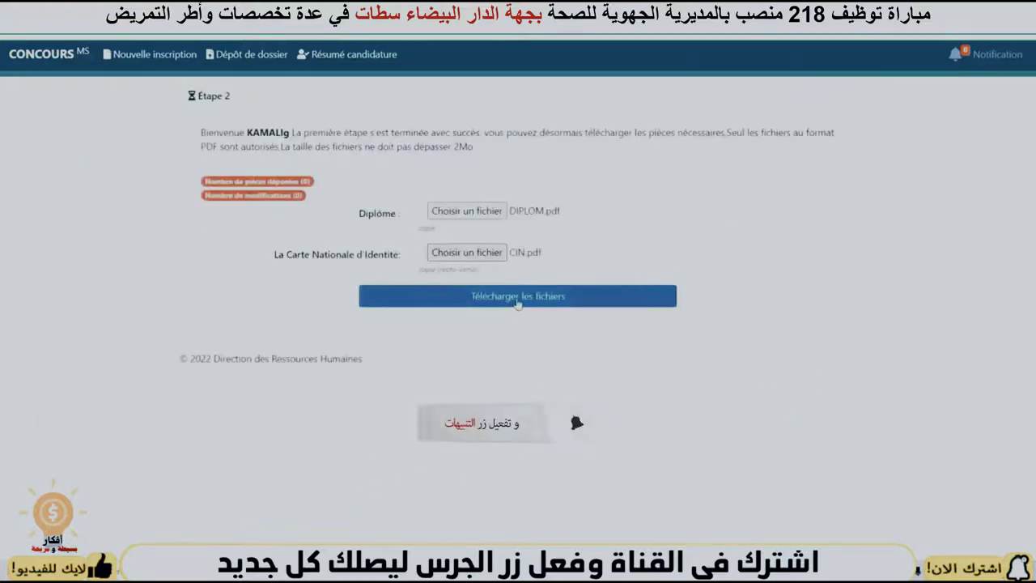